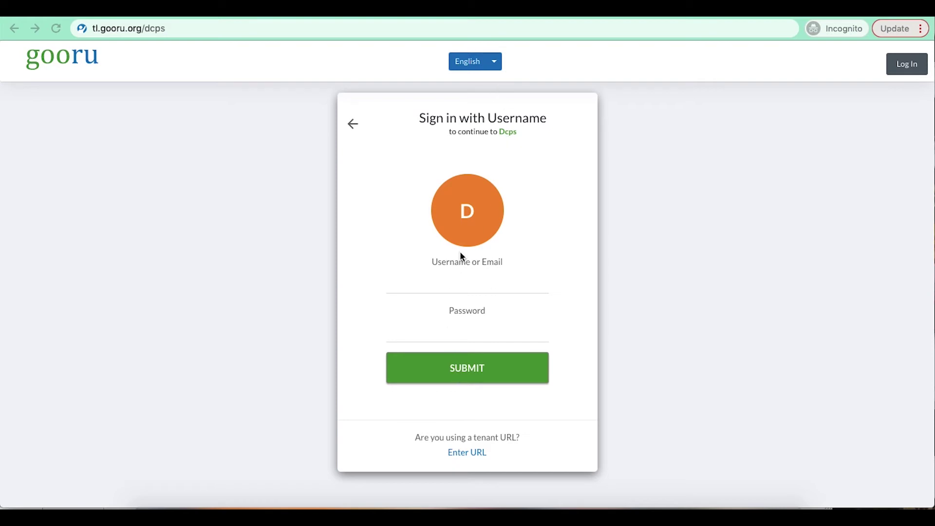
Enter 1234566 as the username on the DCPS sign-in page, leaving the password empty.
click(470, 282)
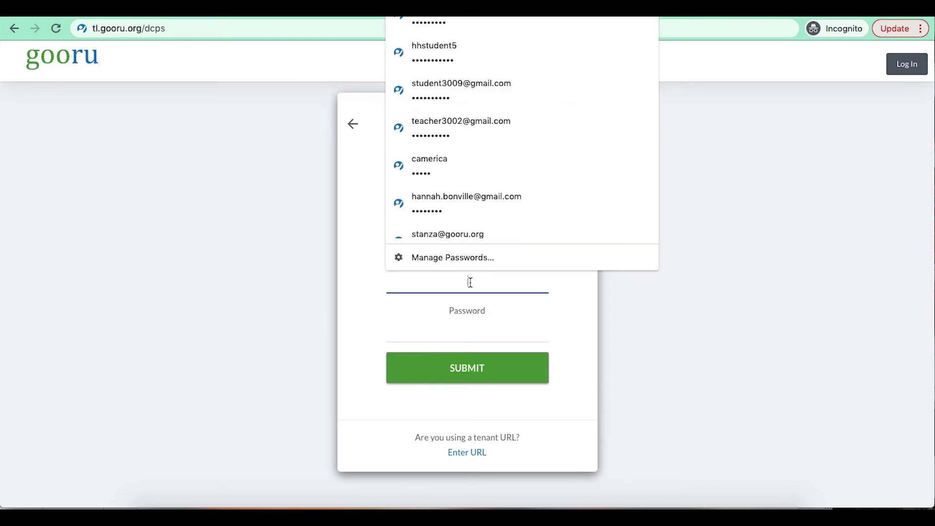
text(1234566)
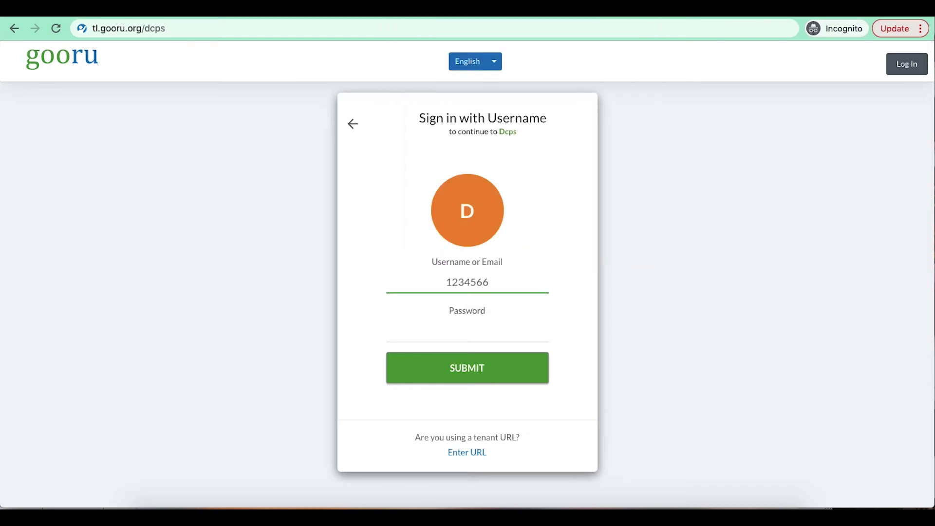